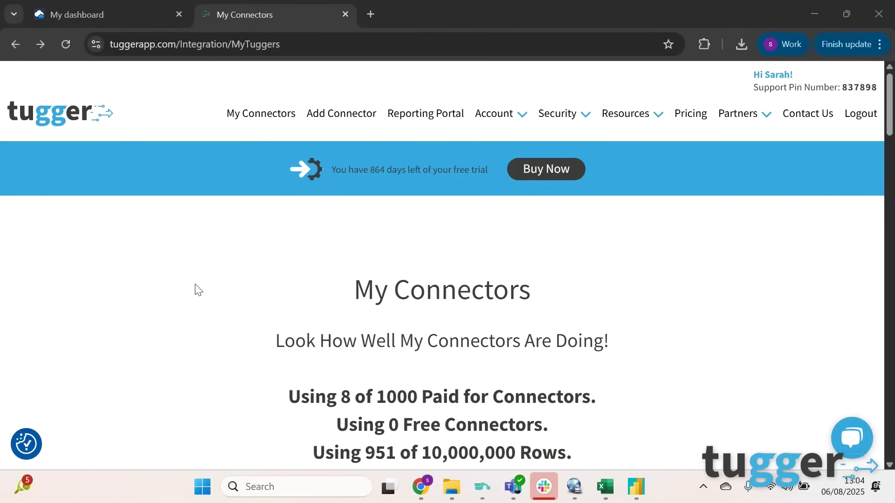
# In Tugger, start adding a new connector from the Breathe card.
pyautogui.click(326, 124)
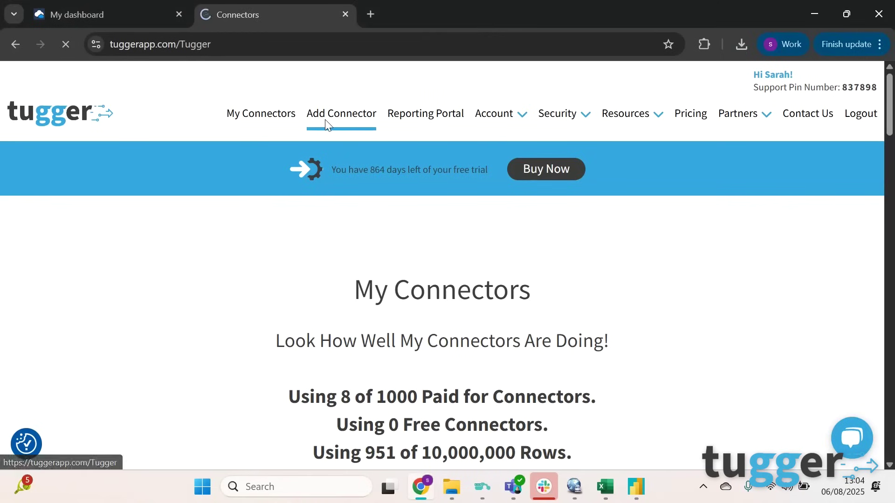
pyautogui.scroll(-5, 145, 264)
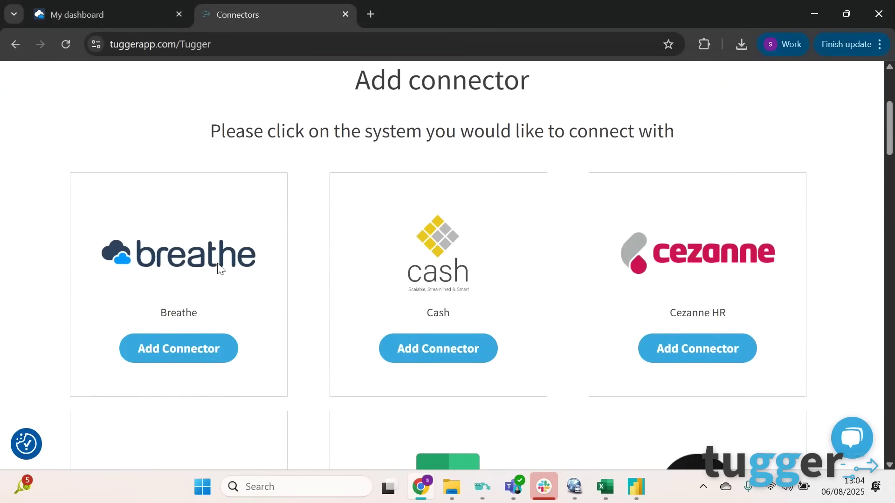
pyautogui.click(186, 361)
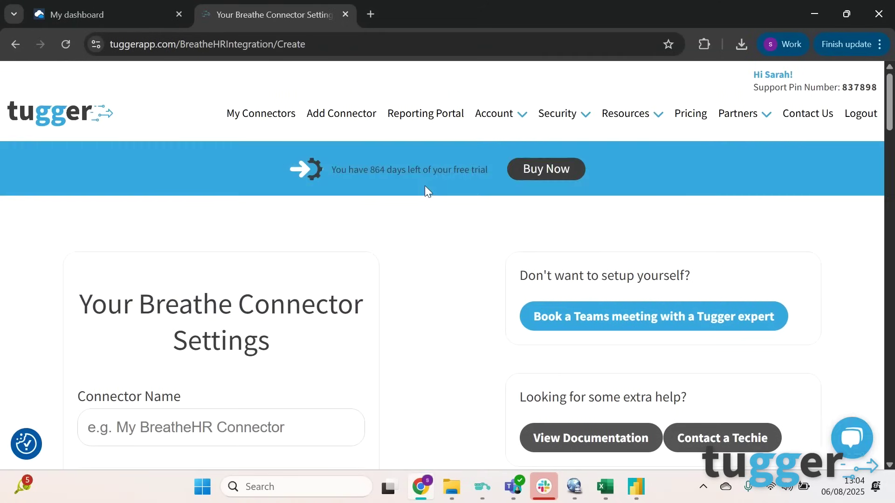
pyautogui.scroll(-3, 424, 189)
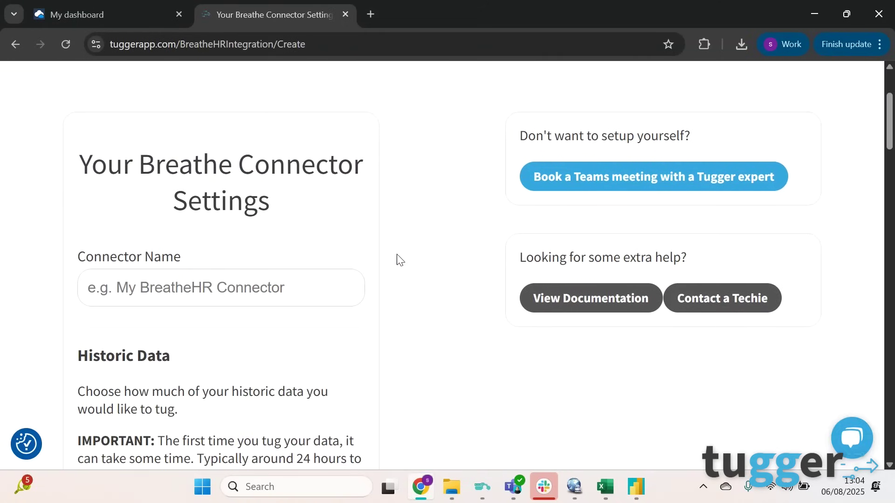
# Name the connector Breathe and bring the Breathe Credentials section into view.
pyautogui.click(202, 293)
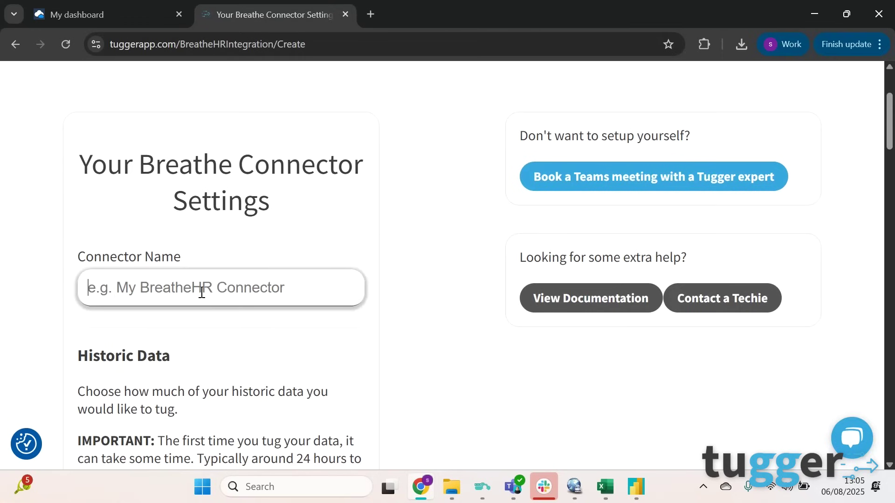
pyautogui.write('BreatheHR')
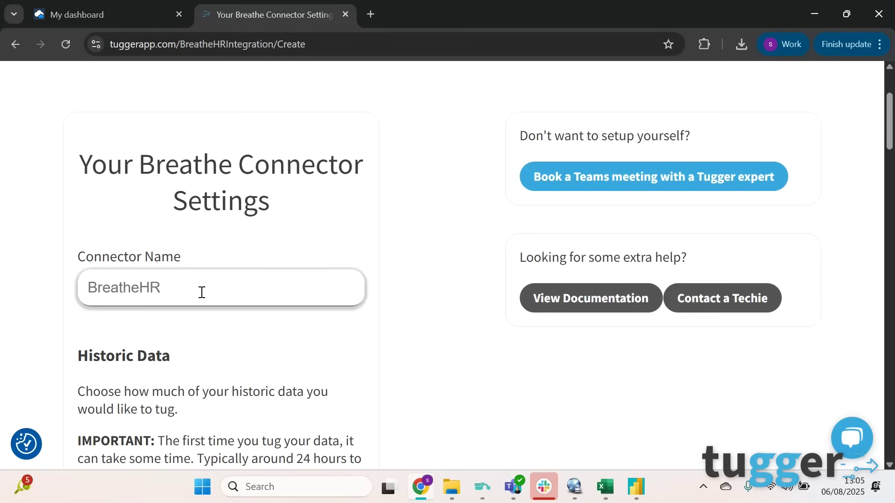
pyautogui.scroll(-15, 202, 292)
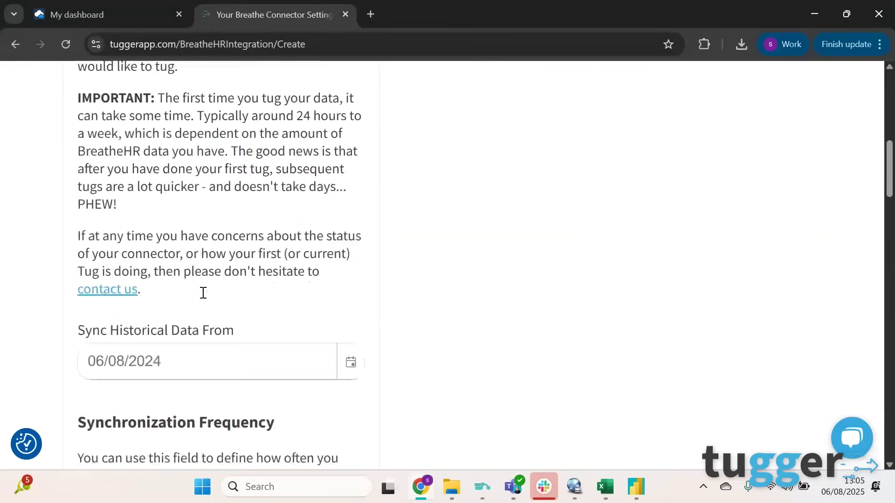
pyautogui.scroll(-6, 205, 280)
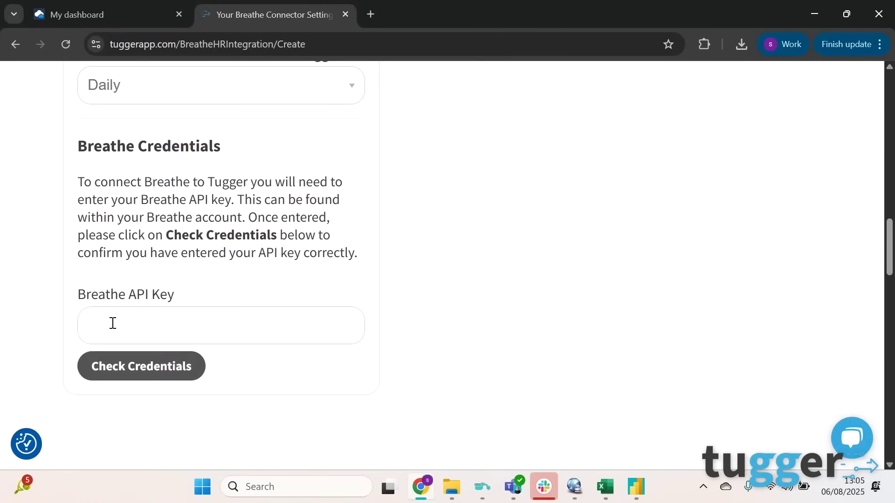
# In Breathe HR, go to Configure > Settings > API Setup and select the production API key.
pyautogui.click(96, 6)
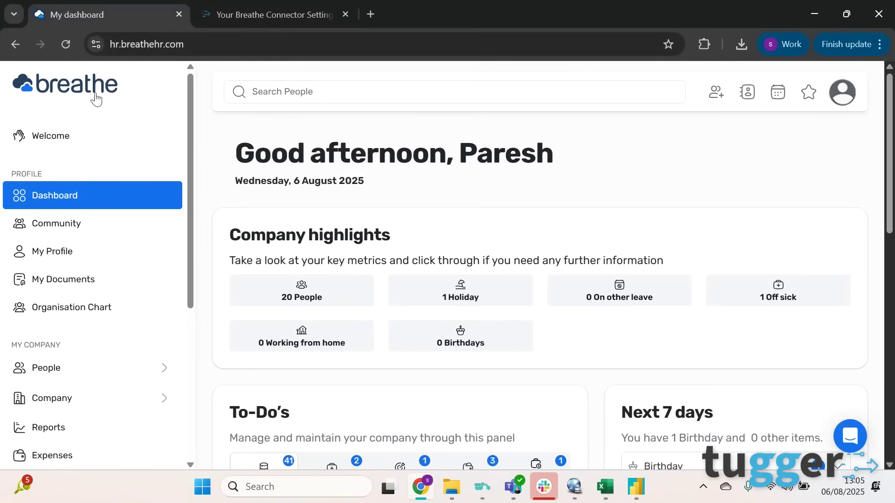
pyautogui.scroll(-5, 124, 209)
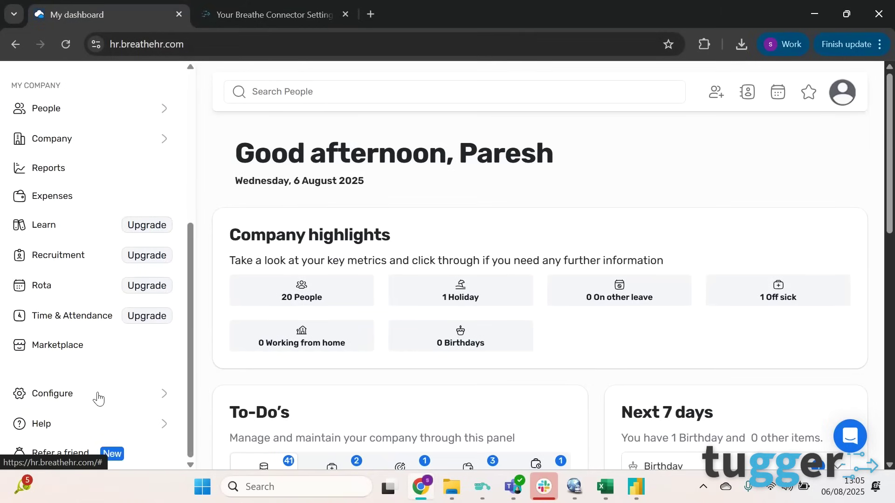
pyautogui.click(97, 400)
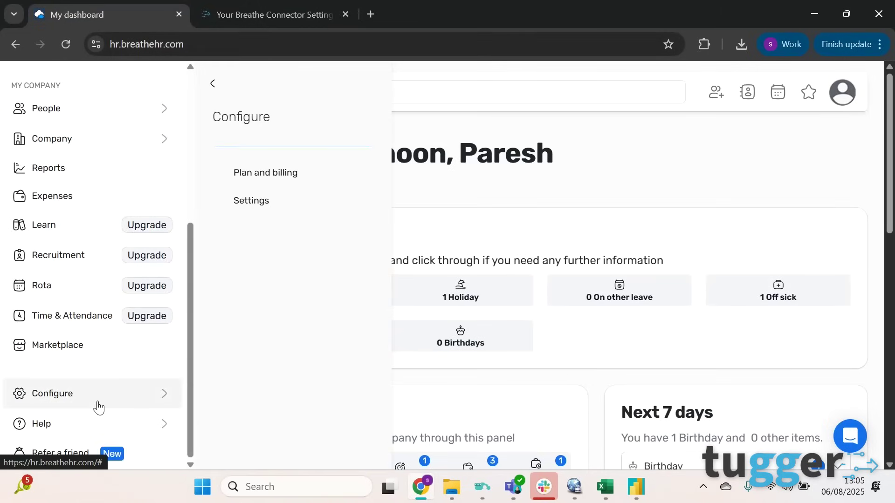
pyautogui.click(273, 208)
pyautogui.scroll(-4, 640, 184)
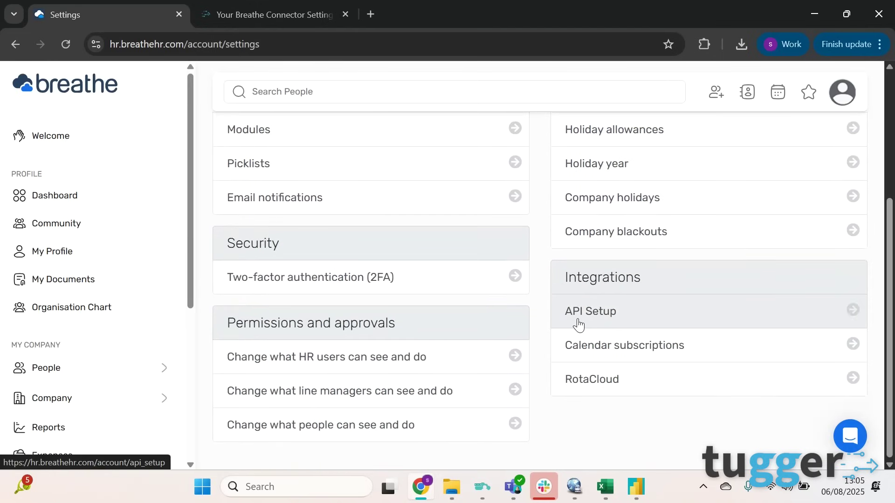
pyautogui.scroll(-3, 412, 256)
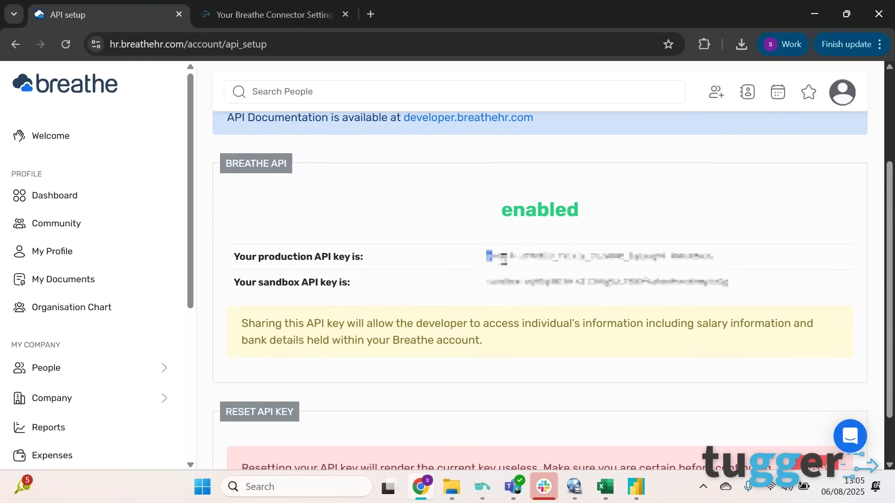
pyautogui.moveTo(489, 257); pyautogui.dragTo(706, 255)
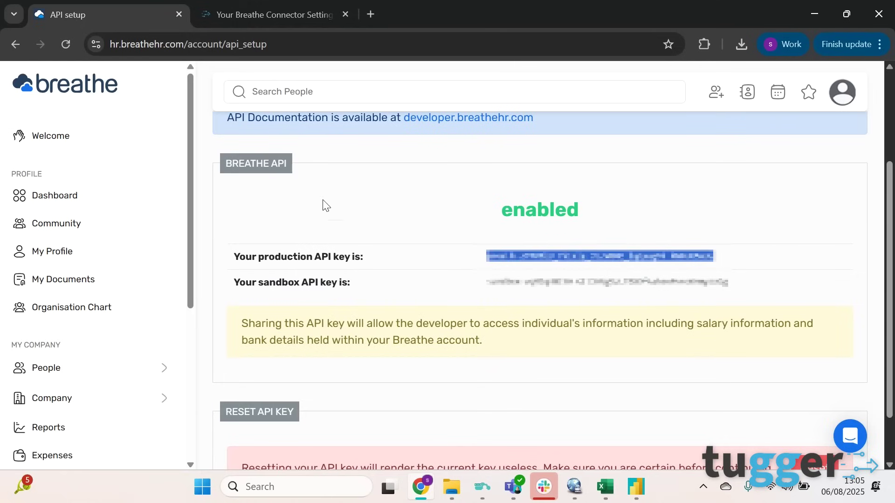
# Paste the production key into Breathe API Key and verify the credentials for TuggerTest.
pyautogui.click(284, 10)
pyautogui.click(210, 313)
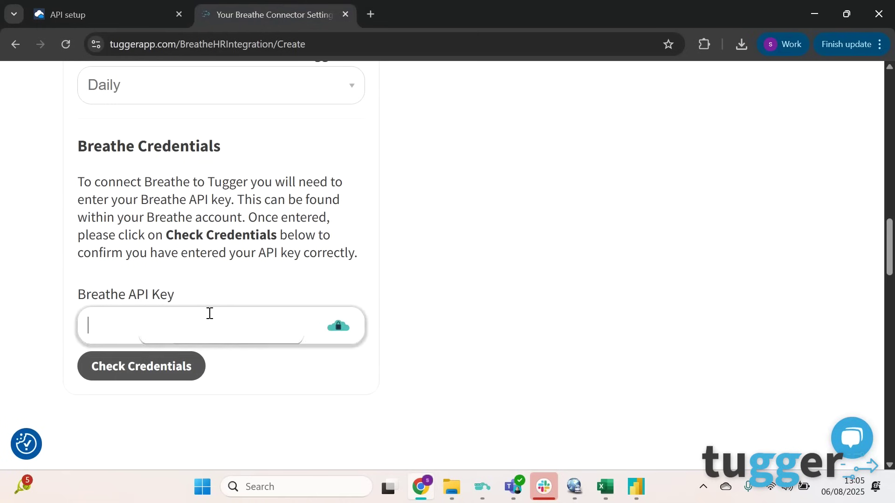
pyautogui.hotkey('ctrl', 'v')
pyautogui.click(154, 373)
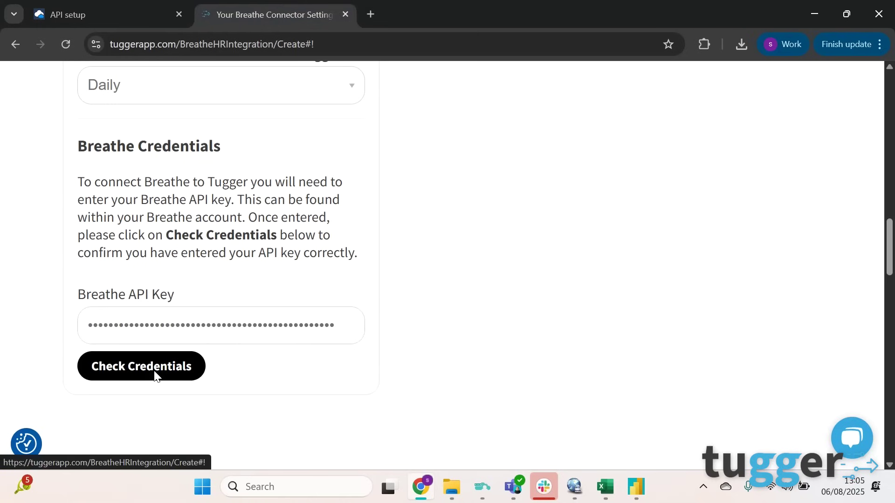
# Save the Breathe connector settings and continue to the Report Setup page.
pyautogui.scroll(-5, 180, 354)
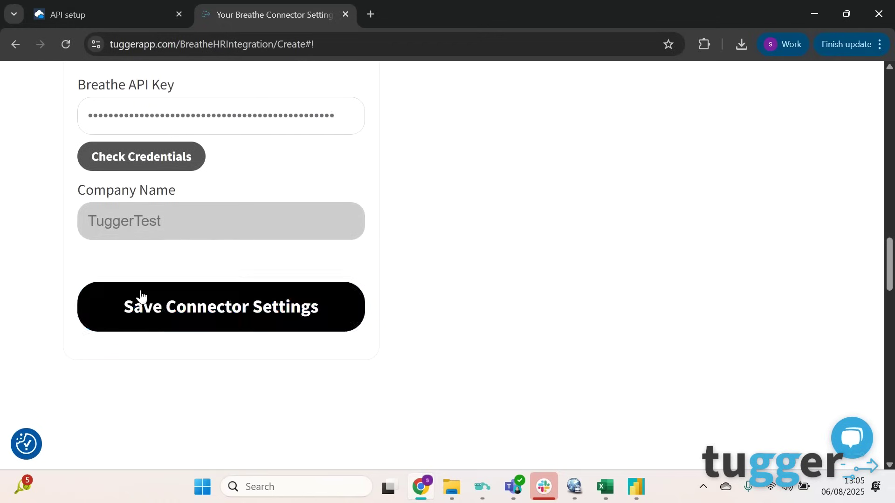
pyautogui.click(247, 322)
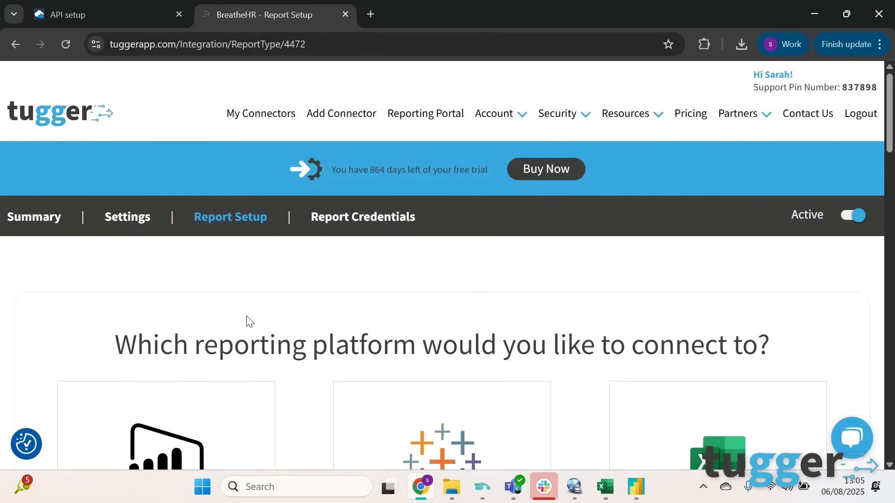
pyautogui.scroll(-1, 247, 321)
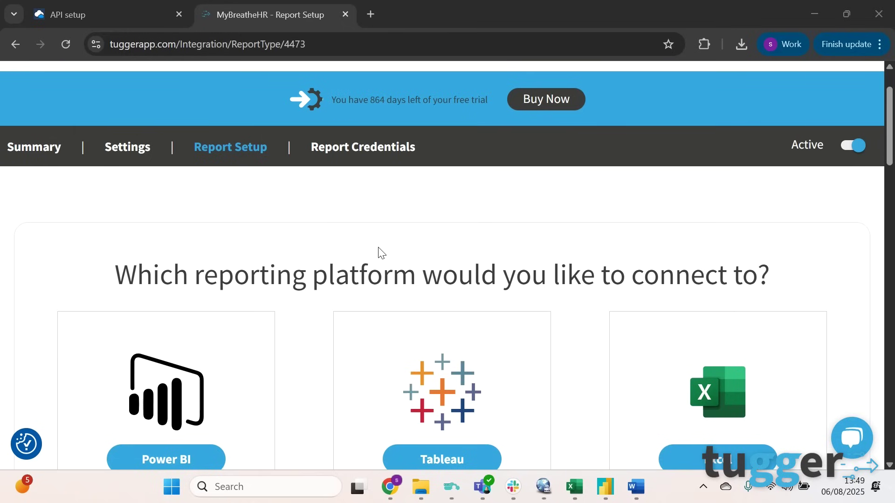
pyautogui.scroll(-1, 382, 246)
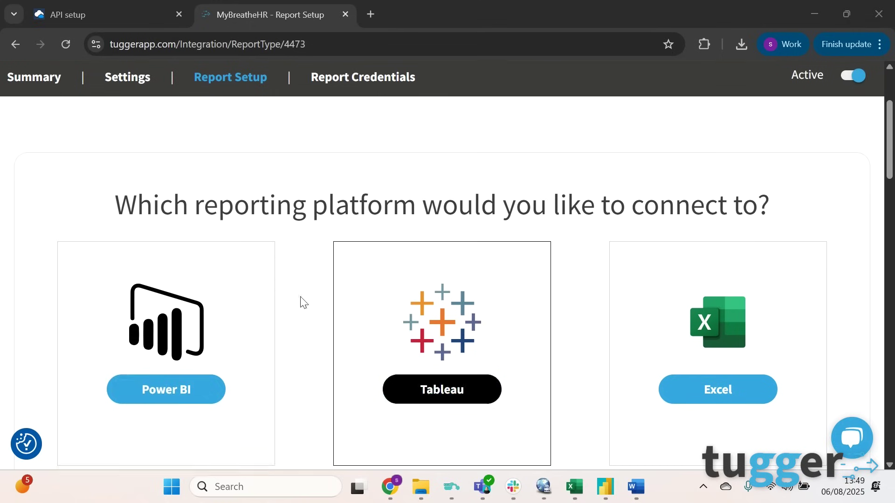
# Choose Power BI as the reporting platform and review Tugger's OData setup instructions.
pyautogui.click(172, 390)
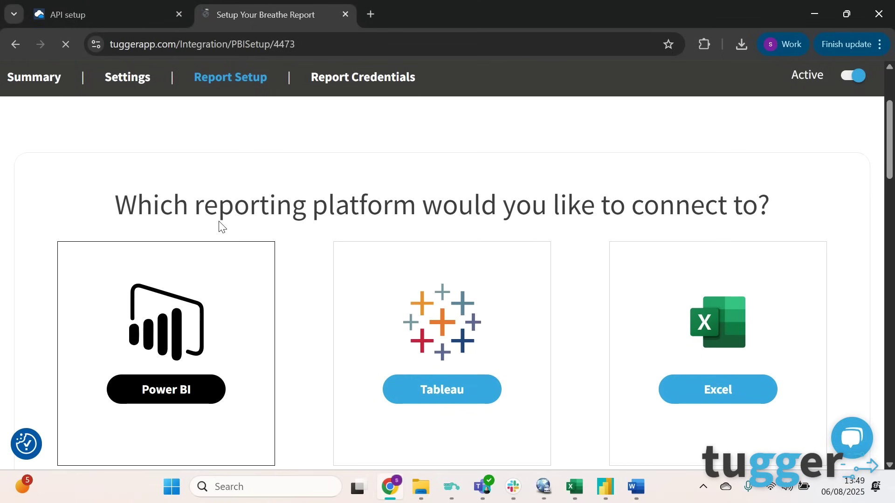
pyautogui.scroll(-2, 487, 252)
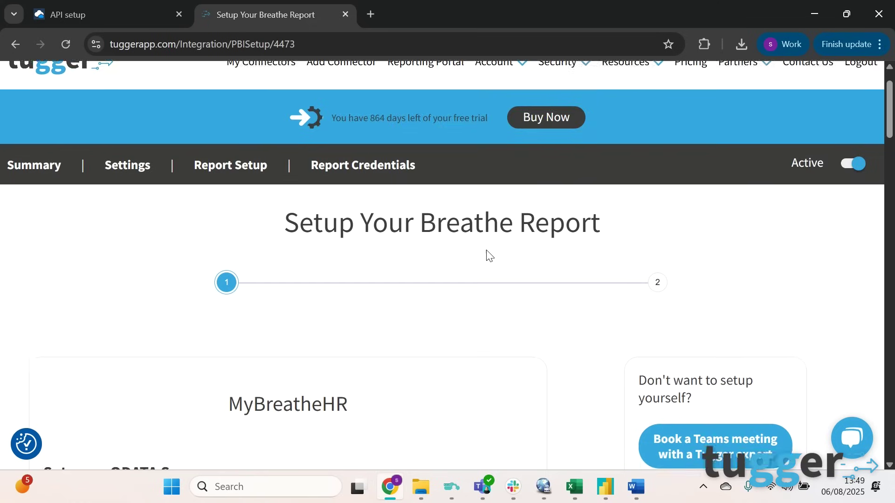
pyautogui.scroll(-3, 488, 252)
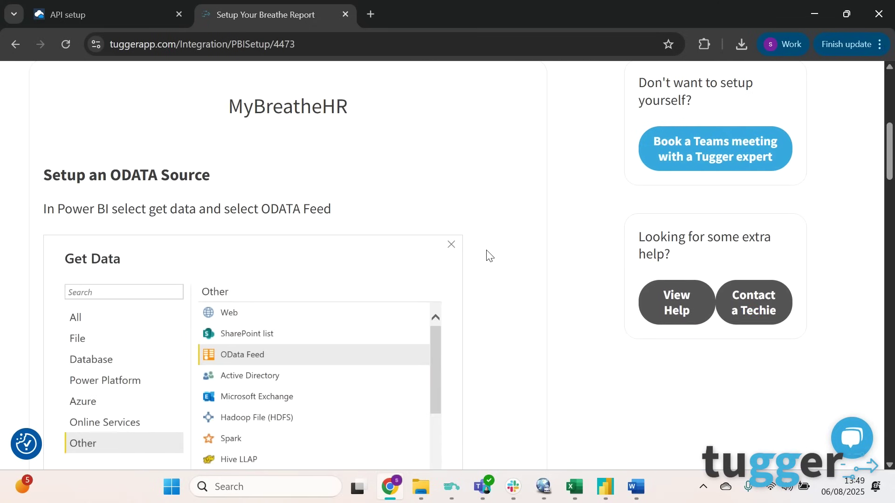
pyautogui.scroll(-1, 489, 256)
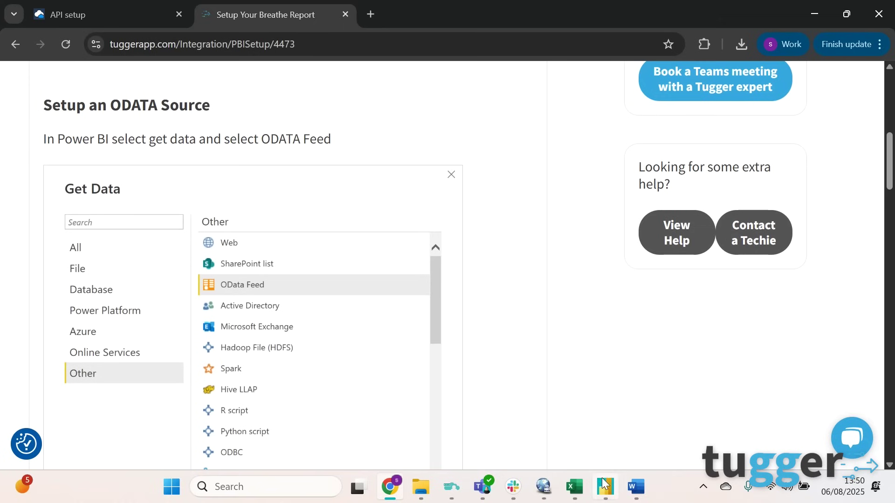
# In Power BI Desktop, start a new OData feed connection from Get data.
pyautogui.click(645, 419)
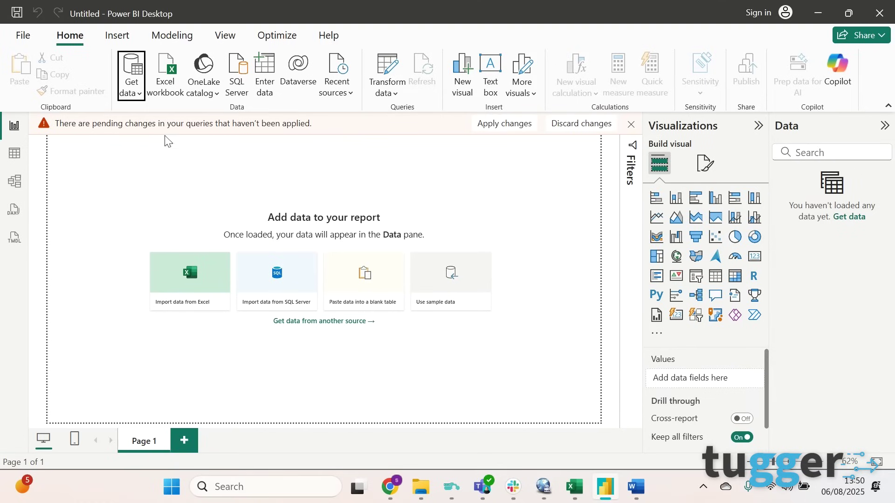
pyautogui.click(139, 94)
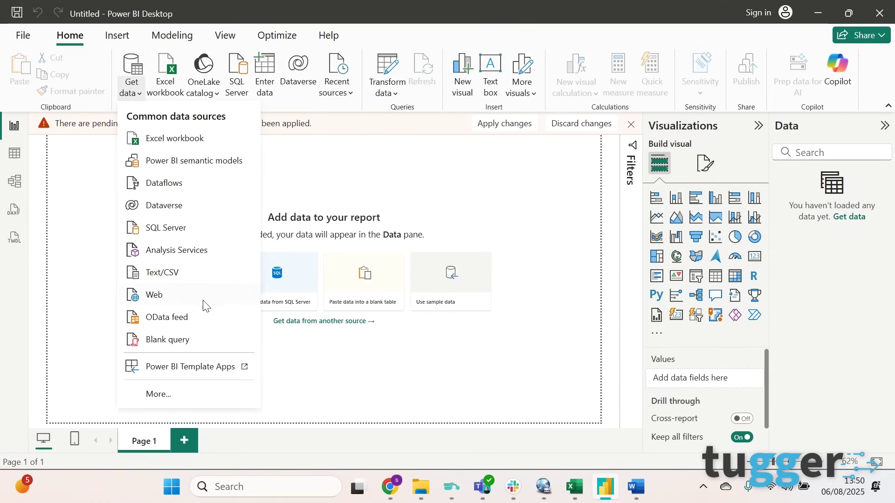
pyautogui.click(204, 321)
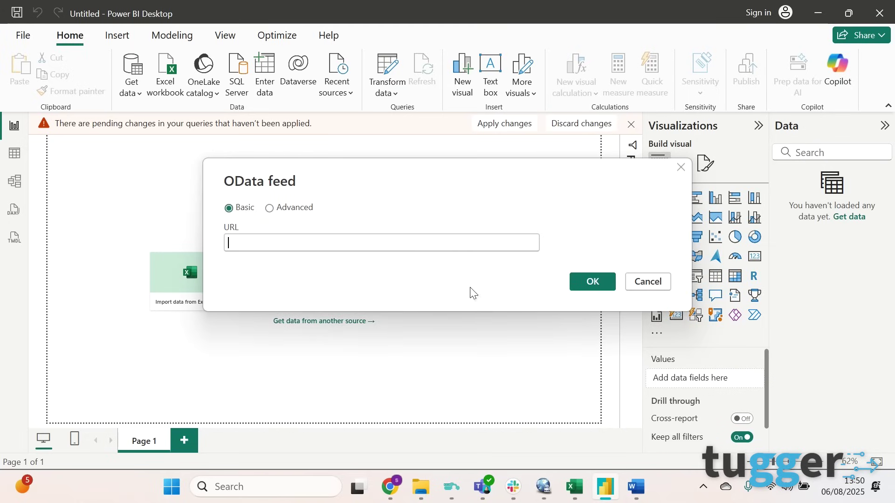
# Copy the ODATA URL from Tugger's Power BI setup page.
pyautogui.click(394, 485)
pyautogui.scroll(-8, 322, 286)
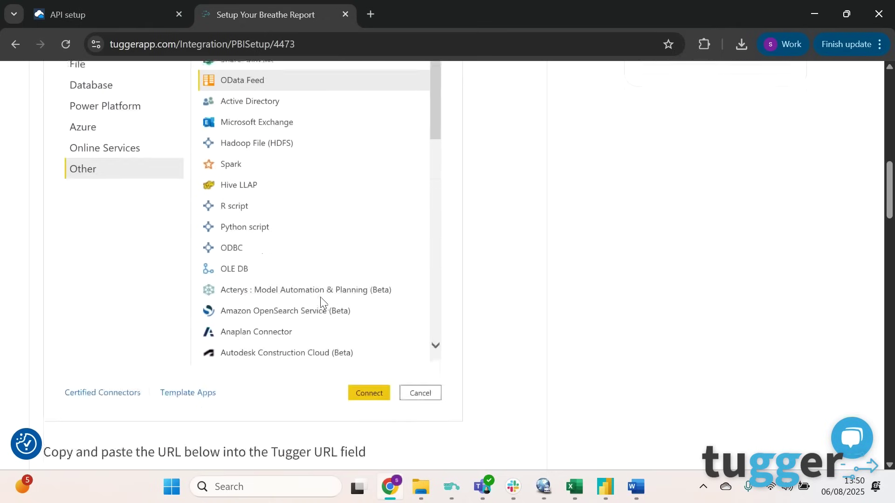
pyautogui.scroll(-5, 323, 303)
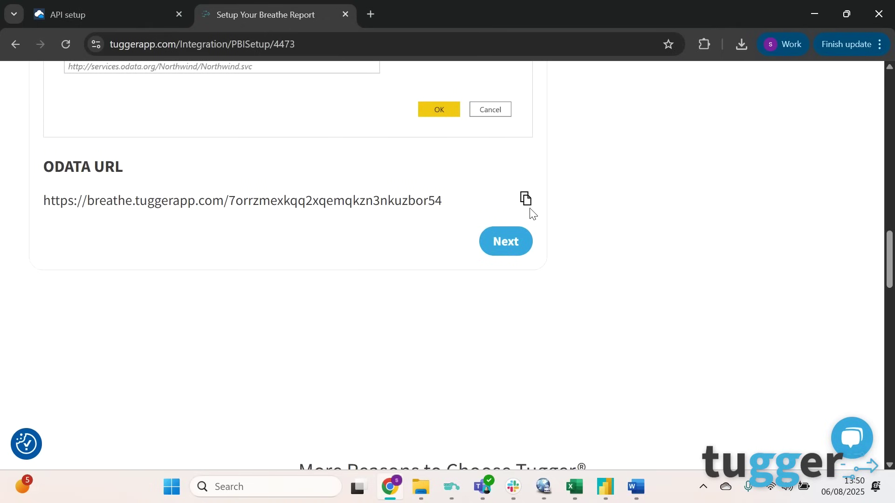
pyautogui.click(526, 203)
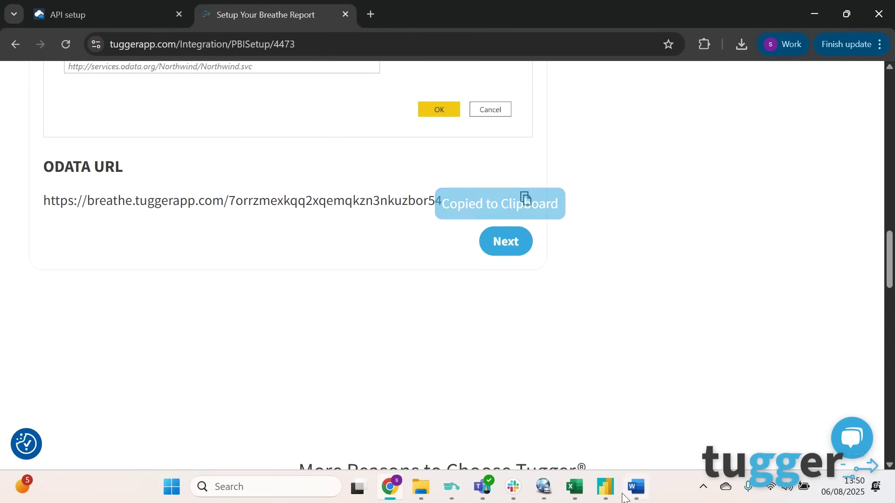
# Paste the Tugger ODATA URL into Power BI's OData feed dialog and submit it.
pyautogui.click(606, 487)
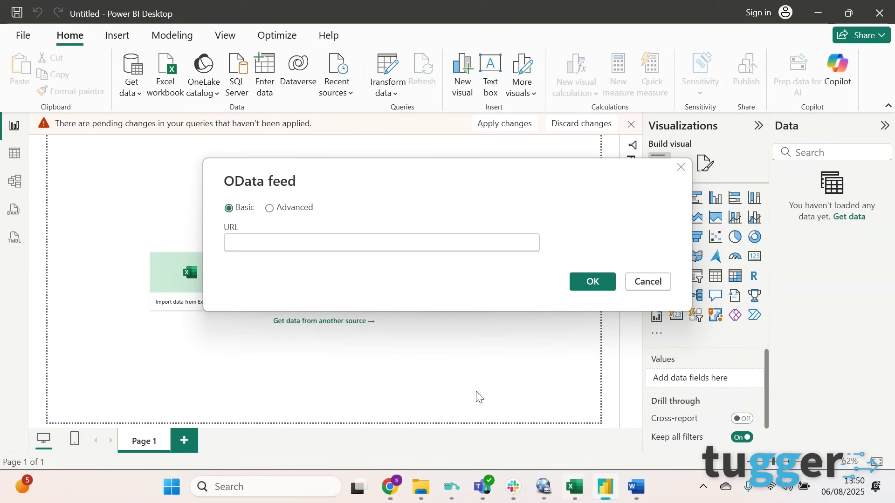
pyautogui.click(317, 249)
pyautogui.hotkey('ctrl', 'v')
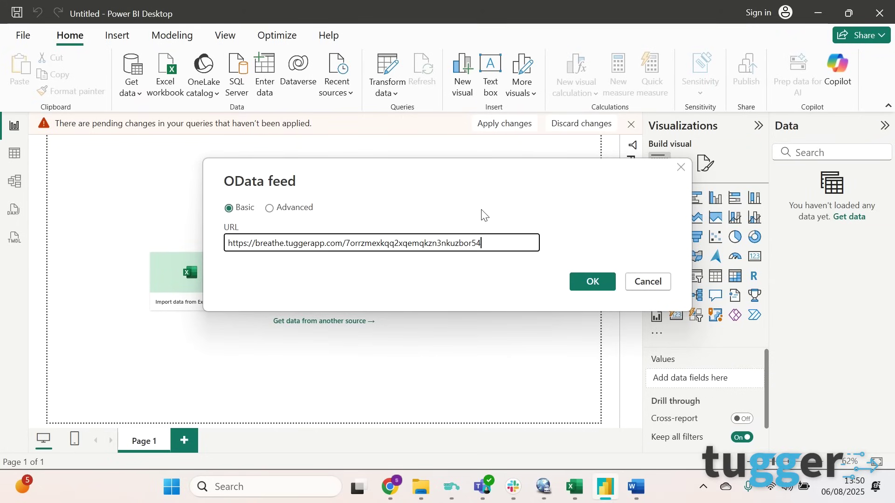
pyautogui.click(581, 282)
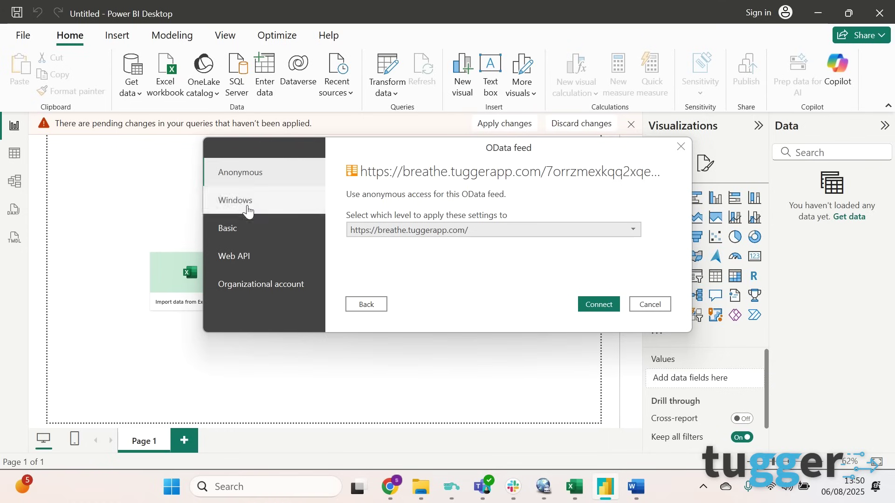
# Choose Basic sign-in for the OData feed and bring up Tugger's Authentication Details.
pyautogui.click(246, 235)
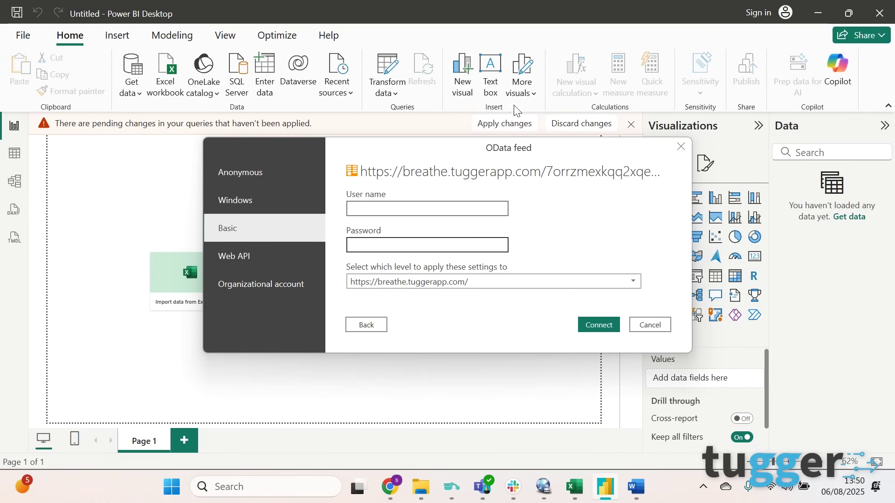
pyautogui.click(397, 484)
pyautogui.scroll(-1, 330, 274)
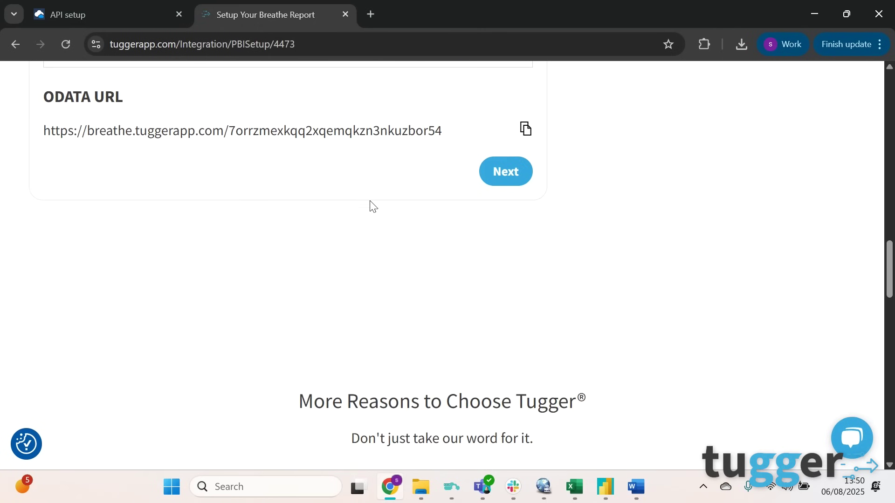
pyautogui.click(499, 182)
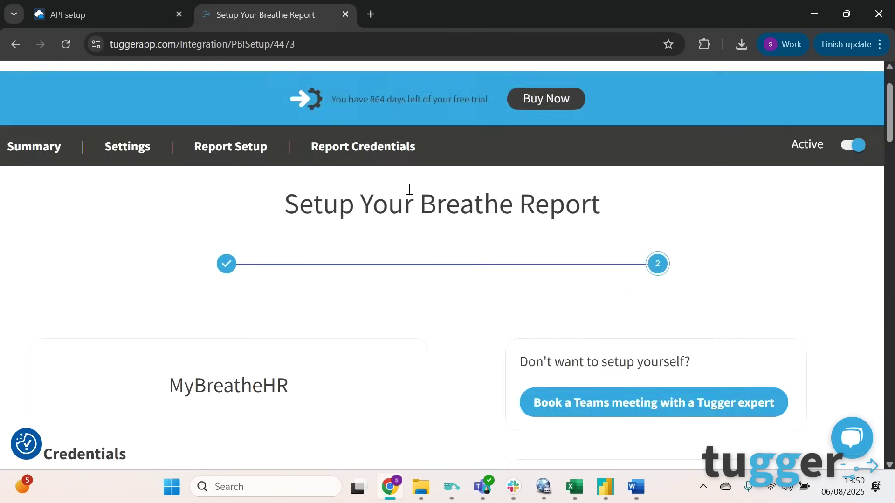
pyautogui.scroll(-8, 411, 194)
pyautogui.scroll(-7, 417, 200)
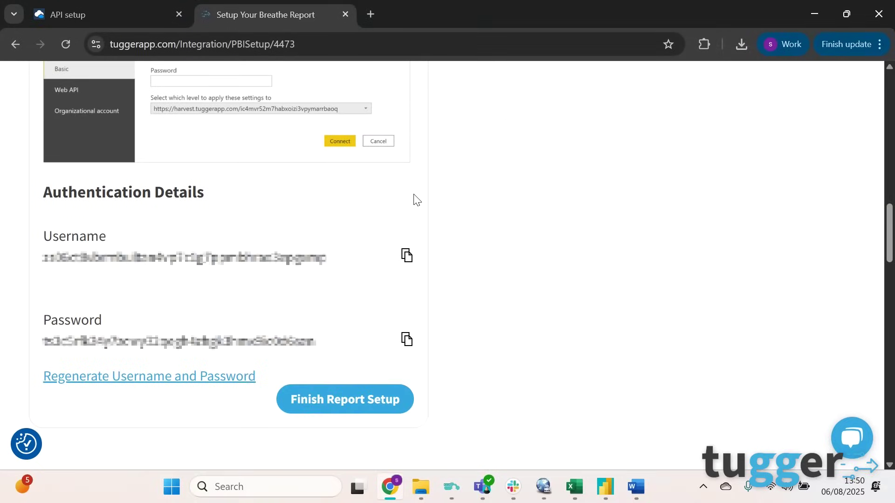
# Copy the Tugger username into the feed's User name field.
pyautogui.click(404, 258)
pyautogui.click(605, 487)
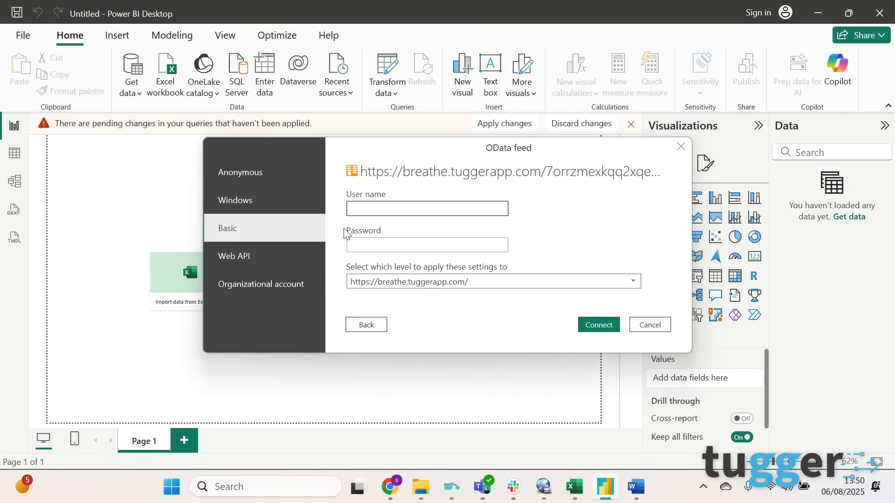
pyautogui.click(352, 208)
pyautogui.hotkey('ctrl', 'v')
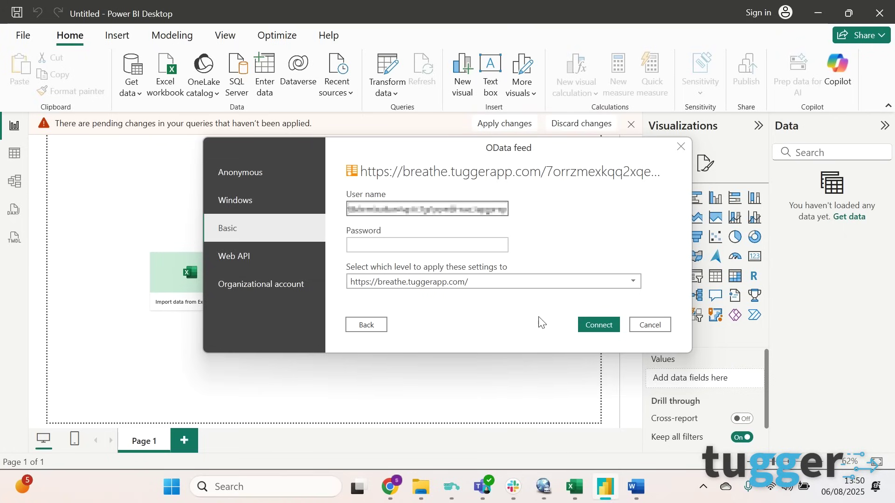
# Copy the Tugger password into the feed's Password field.
pyautogui.click(390, 487)
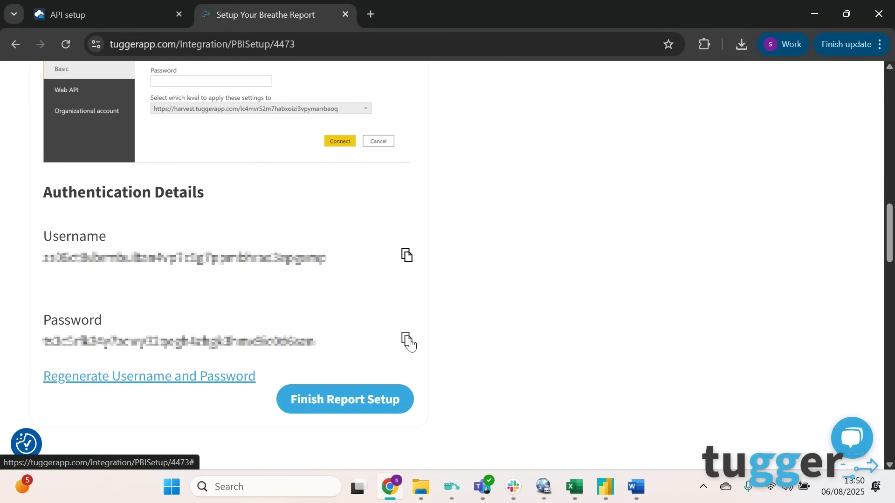
pyautogui.click(406, 340)
pyautogui.click(605, 486)
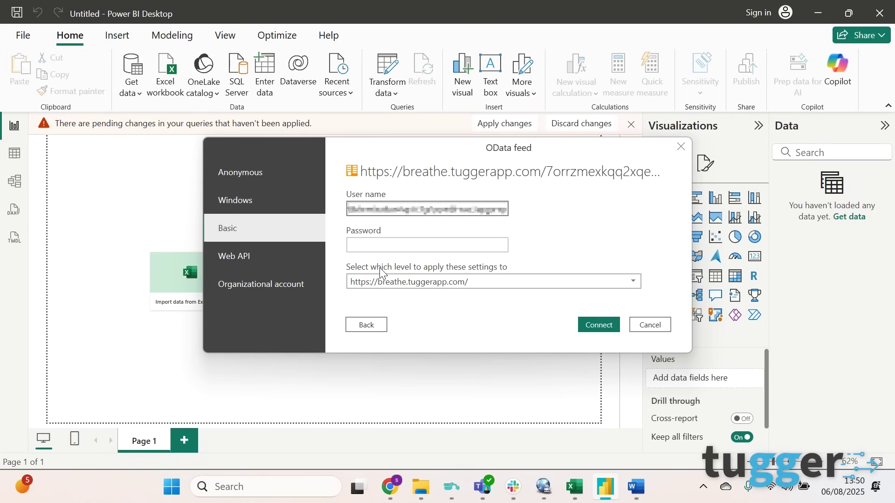
pyautogui.click(389, 243)
pyautogui.hotkey('ctrl', 'v')
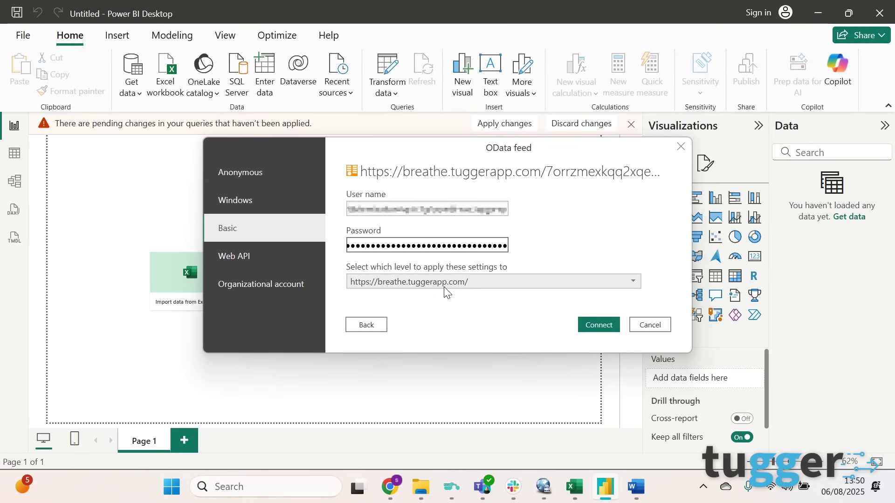
# Apply the credential settings at the full feed URL level.
pyautogui.click(391, 487)
pyautogui.scroll(4, 247, 315)
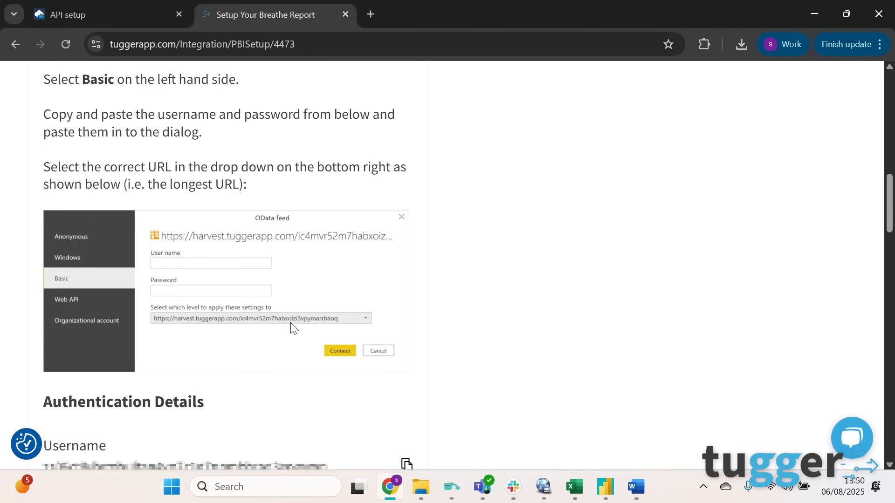
pyautogui.click(602, 486)
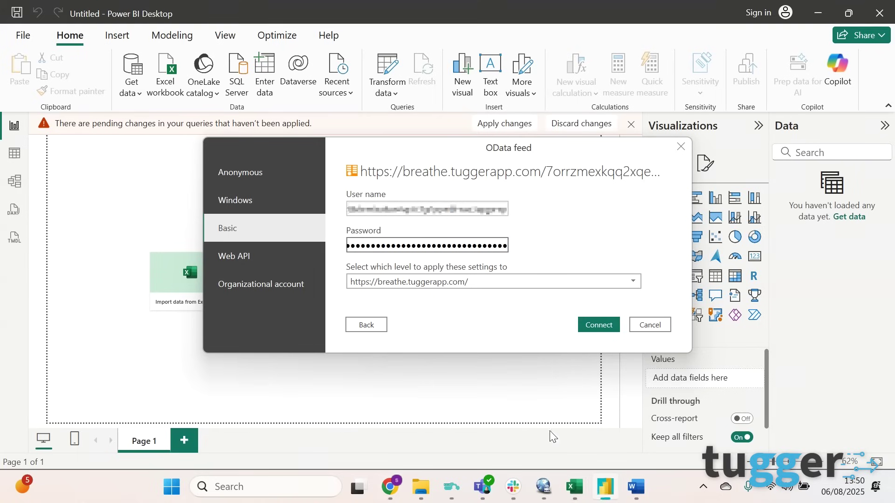
pyautogui.click(473, 282)
pyautogui.click(499, 310)
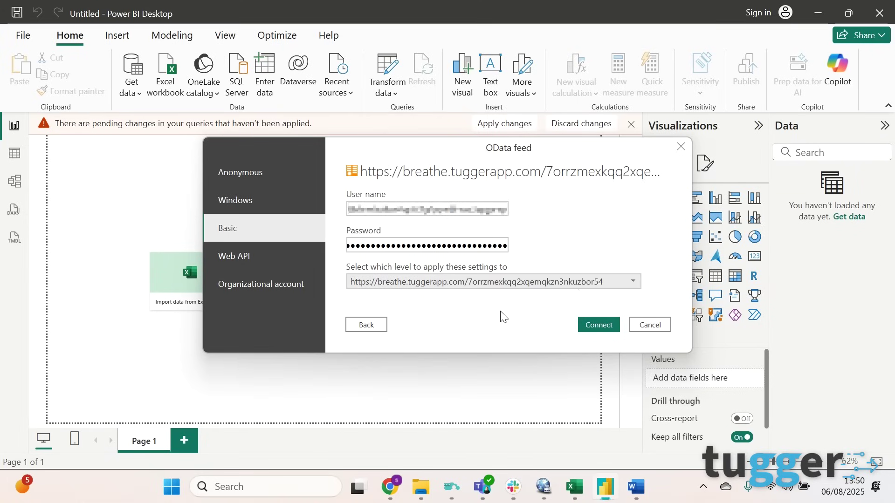
# Connect to the Breathe feed and tick BreatheHRAbsence in Navigator to preview it.
pyautogui.click(591, 328)
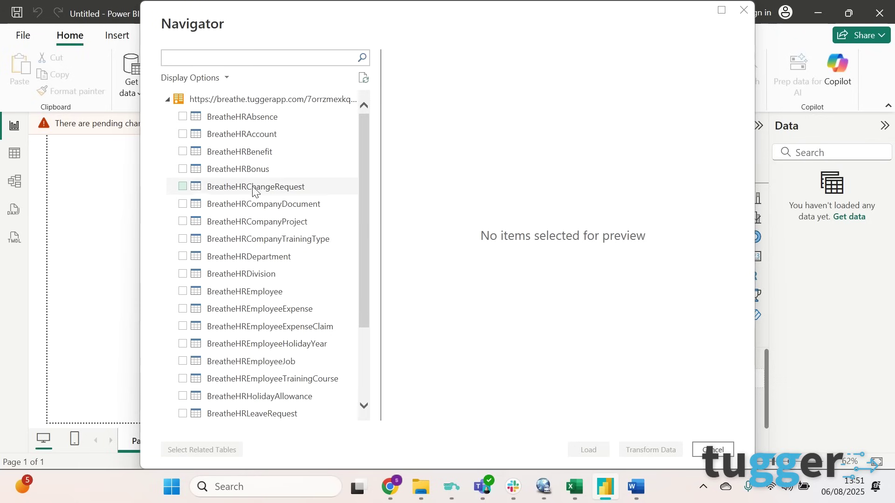
pyautogui.scroll(-3, 261, 294)
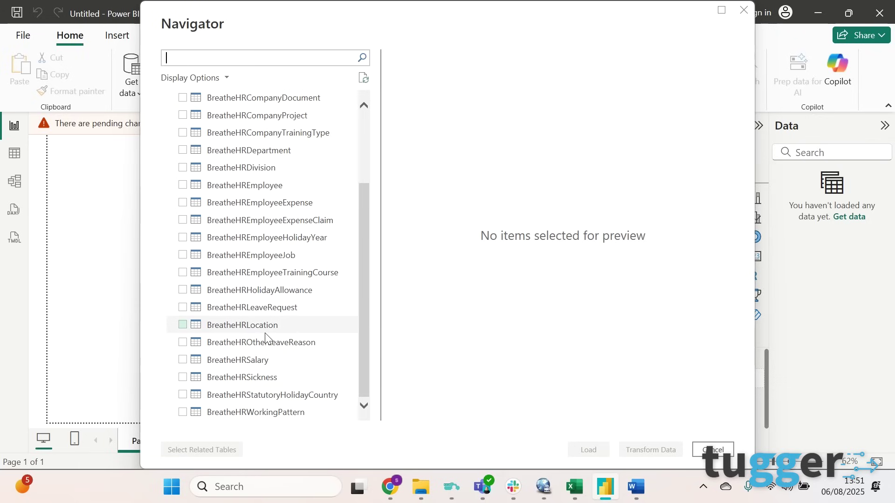
pyautogui.scroll(4, 264, 335)
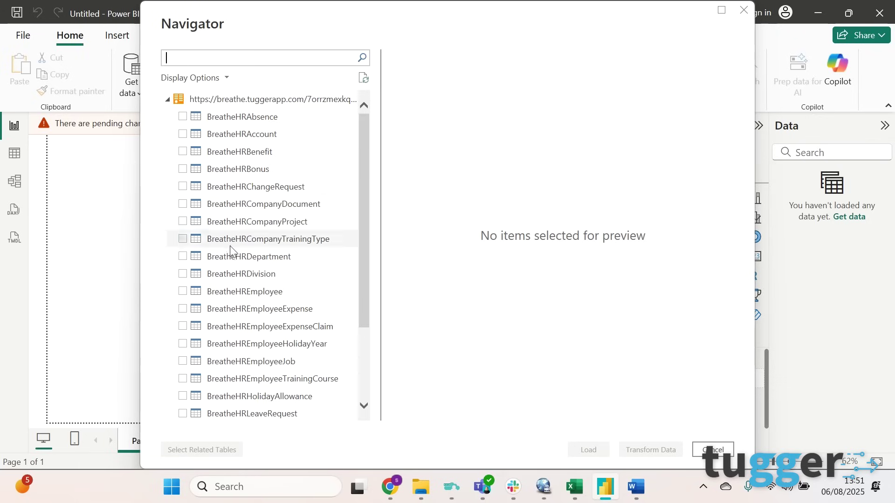
pyautogui.click(183, 116)
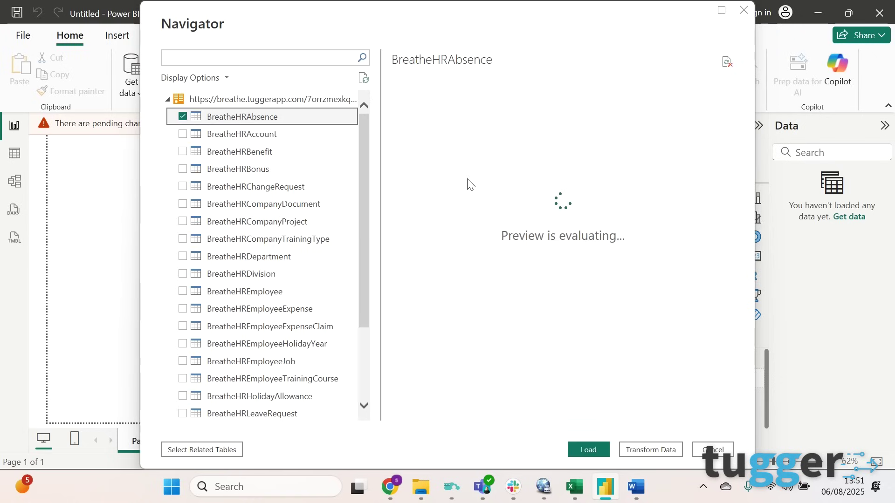
# Load BreatheHRAbsence and expand it in the Data pane to show its fields.
pyautogui.click(589, 451)
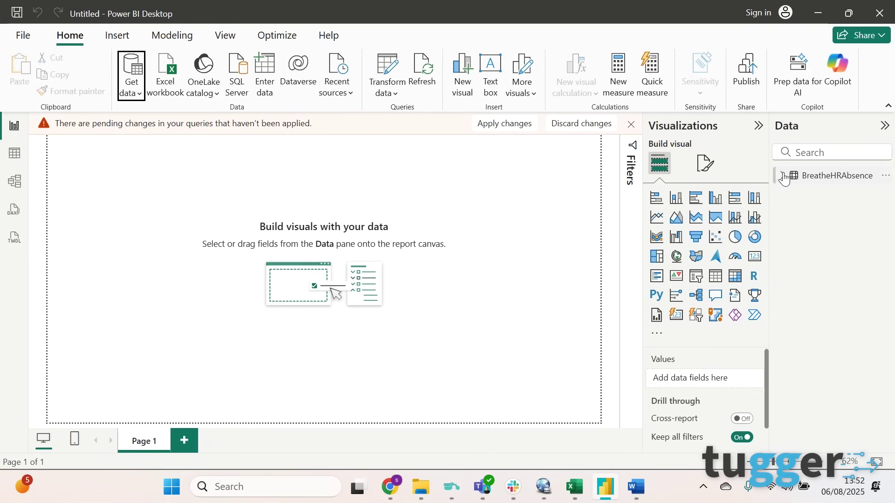
pyautogui.click(783, 176)
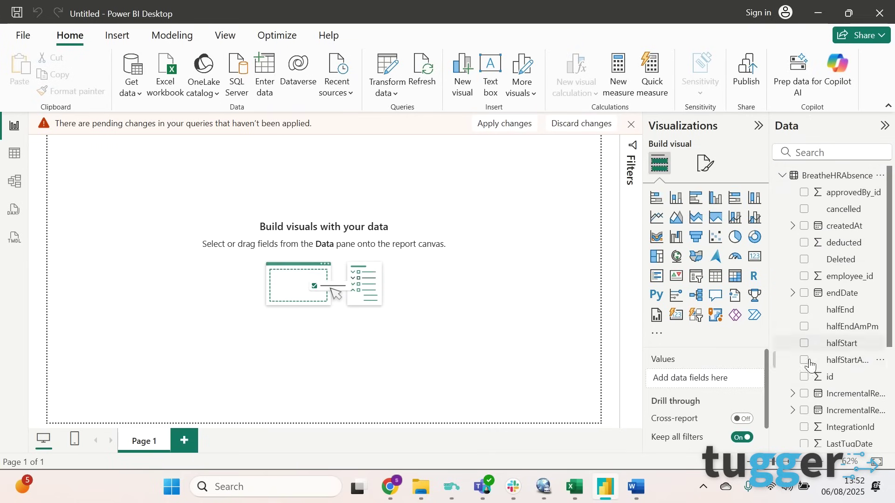
pyautogui.scroll(-3, 809, 371)
pyautogui.scroll(3, 811, 376)
pyautogui.scroll(1, 811, 373)
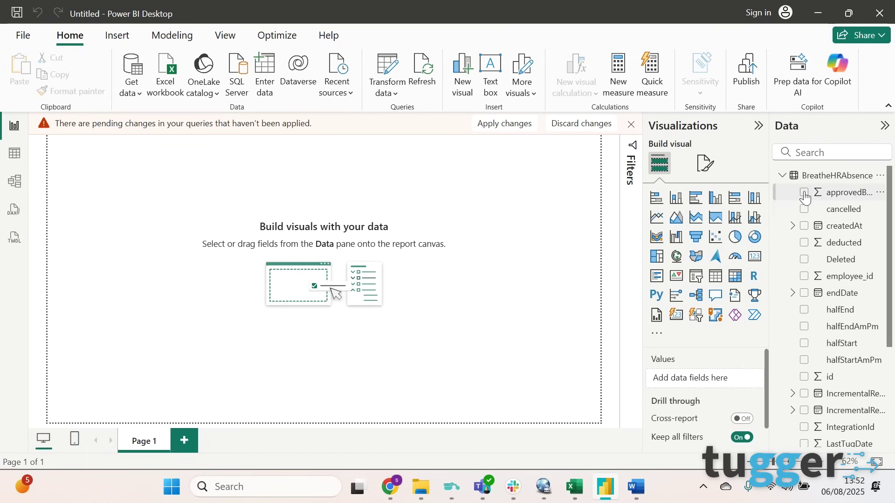